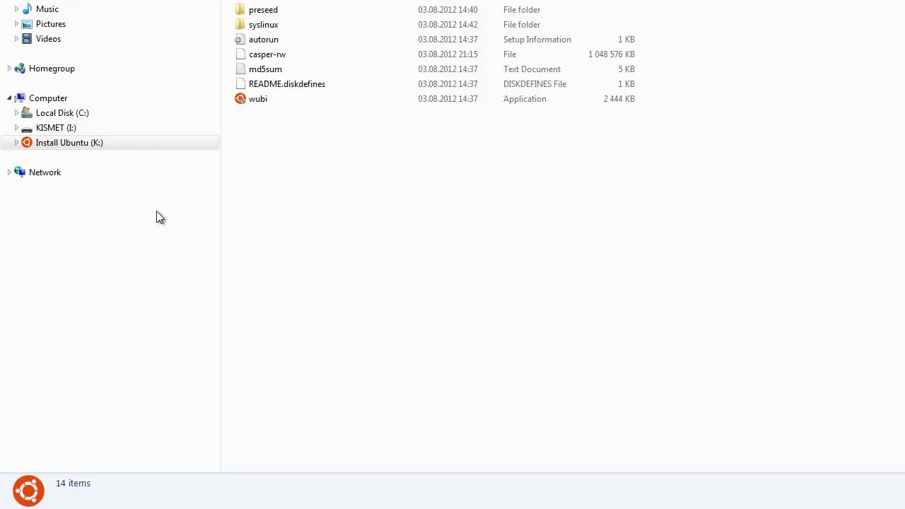
- Check the file system, used space and capacity in the properties of the Install Ubuntu (K:) drive
click(74, 144)
right_click(97, 24)
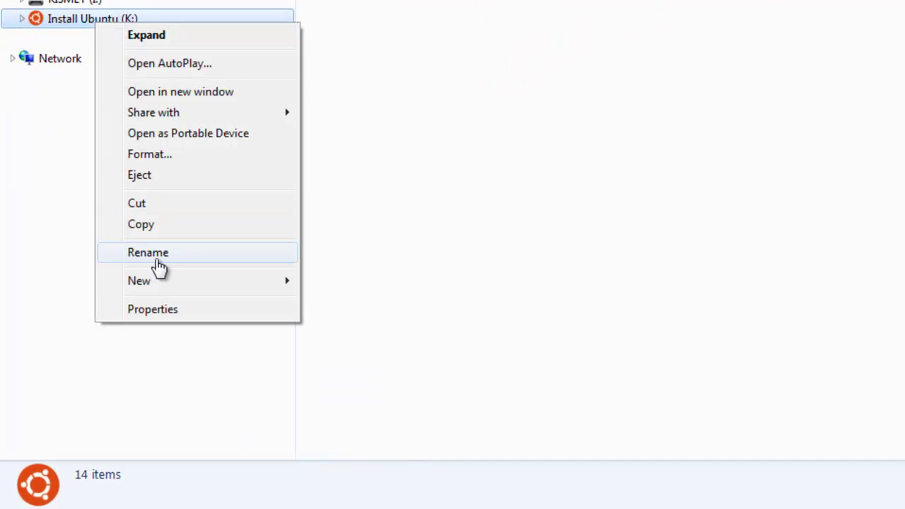
click(162, 309)
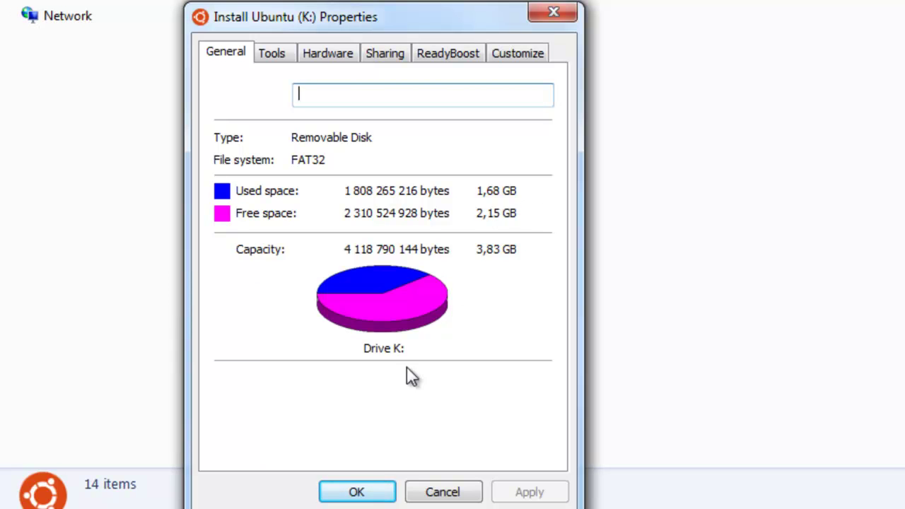
click(366, 493)
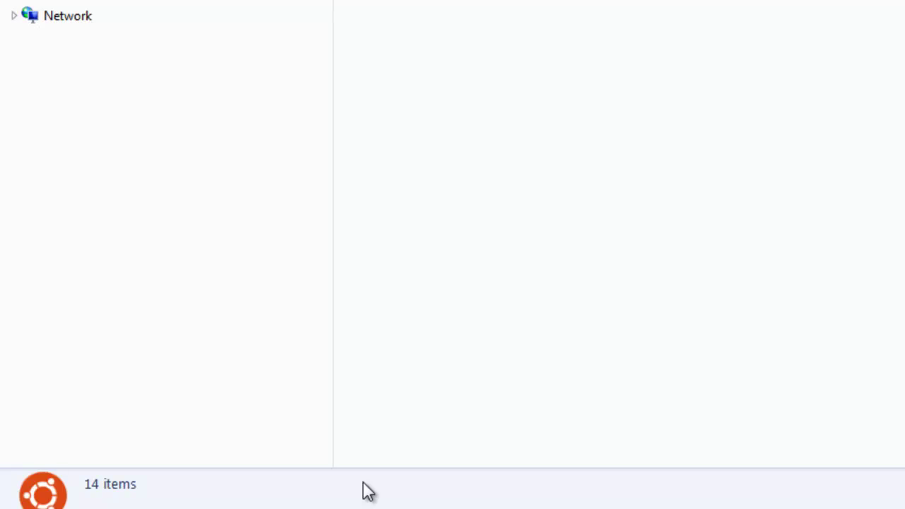
- Quick-format the Install Ubuntu (K:) drive as FAT32 with a 4096-byte allocation unit size and an empty volume label
click(88, 269)
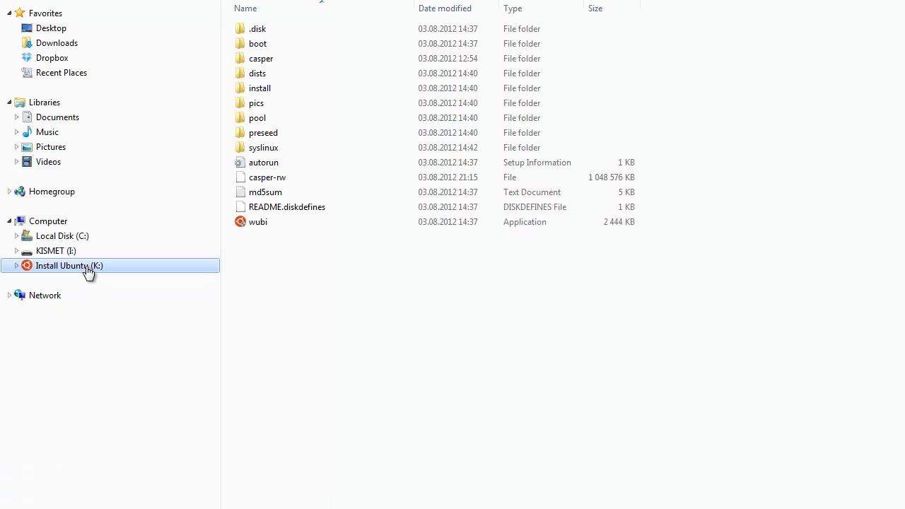
right_click(88, 272)
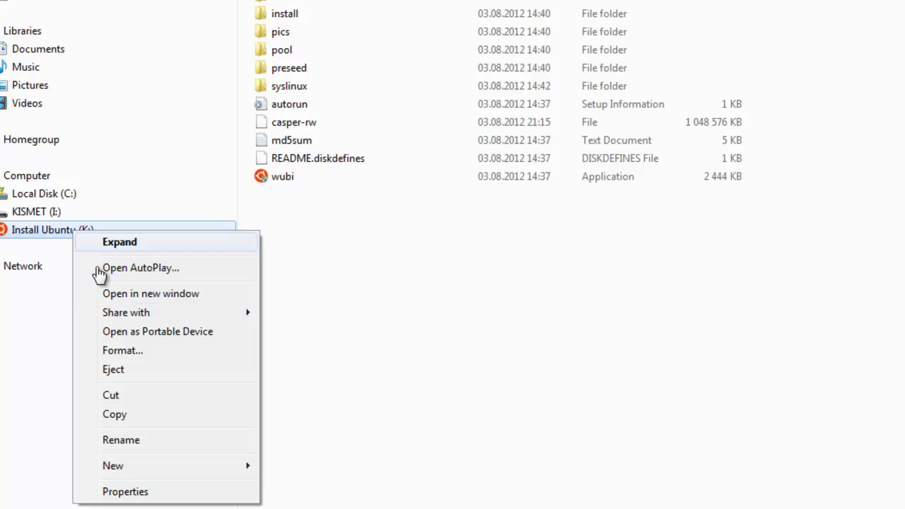
click(124, 350)
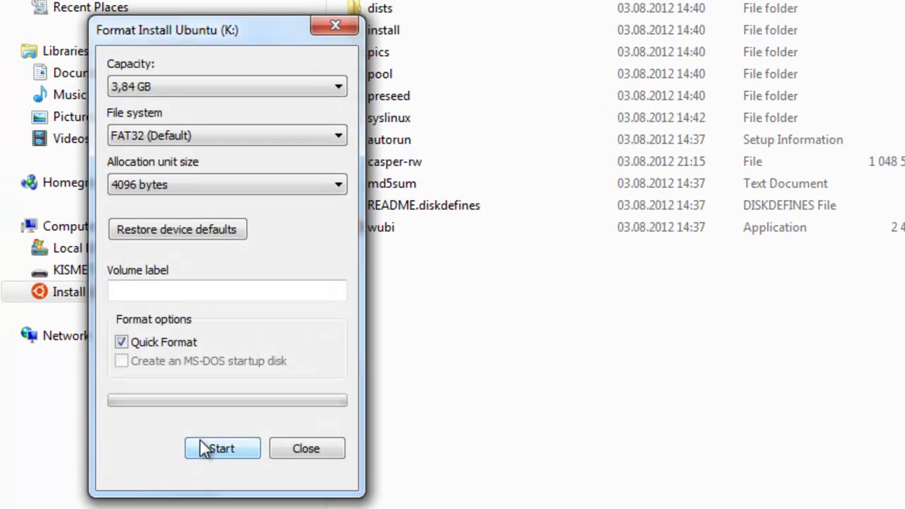
click(217, 448)
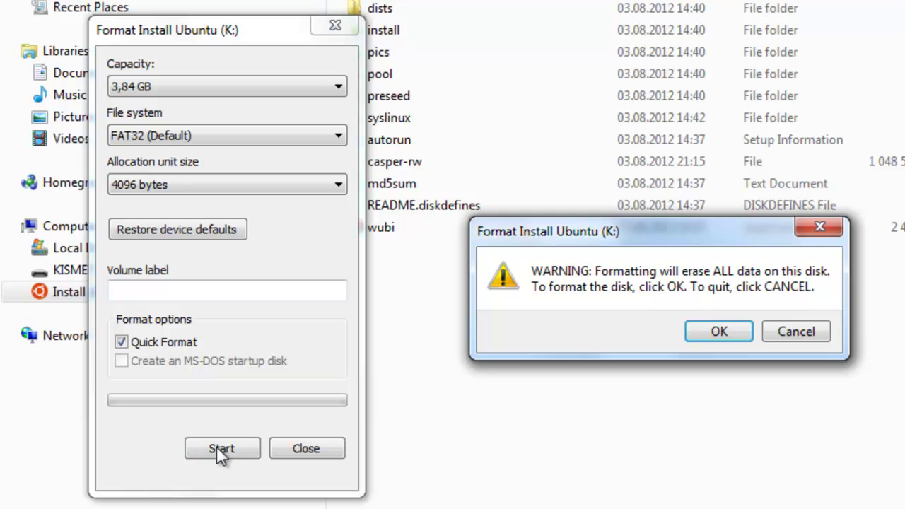
click(730, 333)
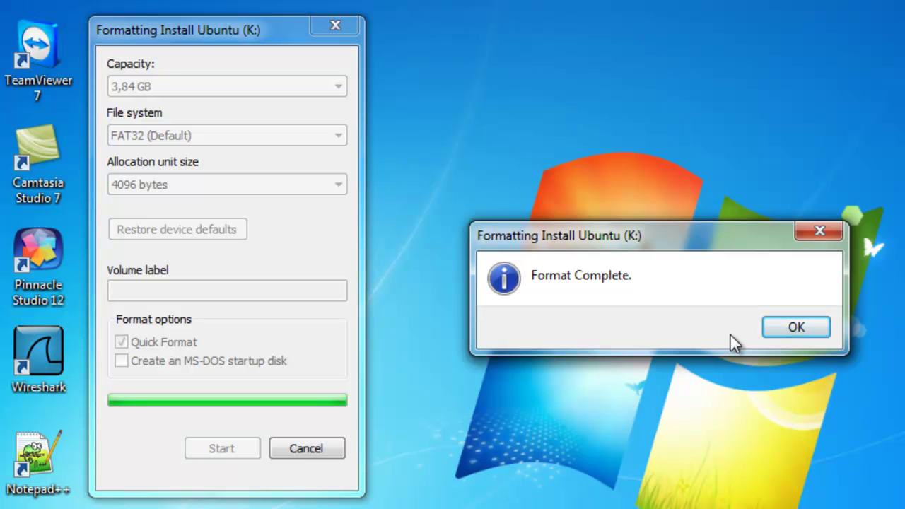
click(775, 332)
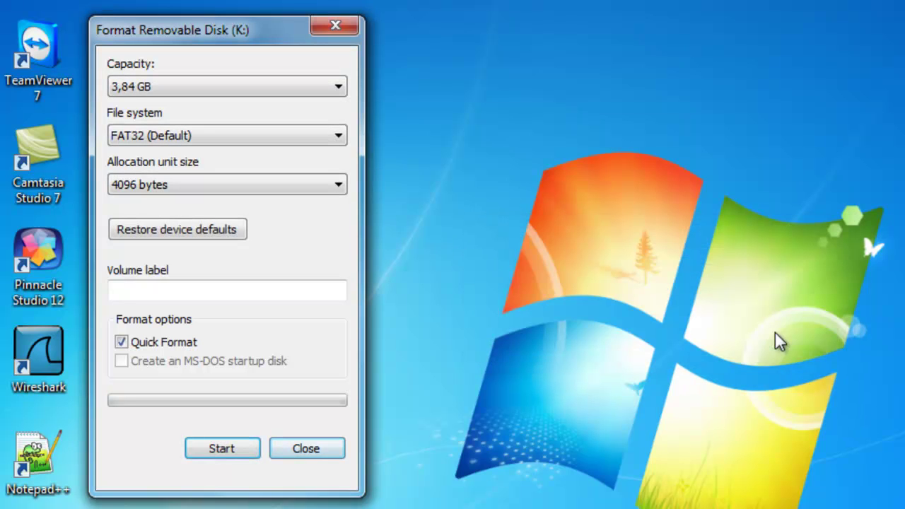
click(280, 453)
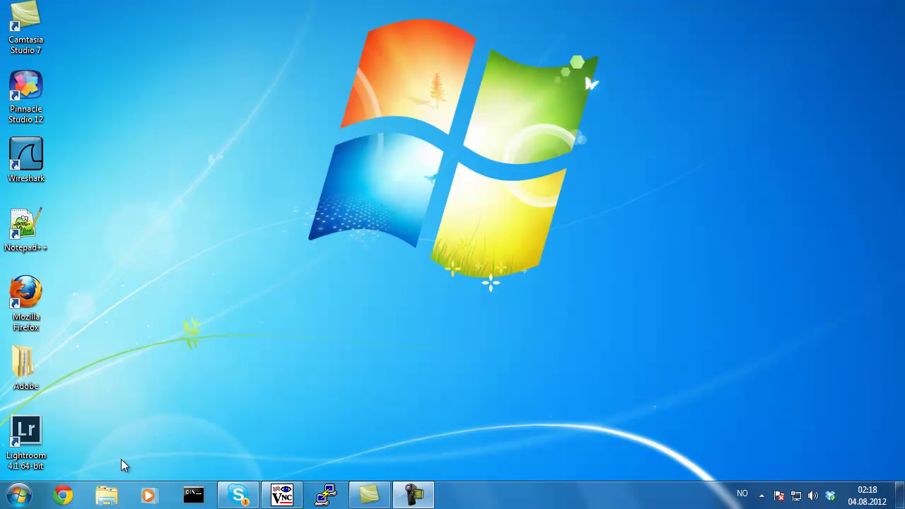
- Eject Removable Disk (K:) from Windows Explorer
click(108, 497)
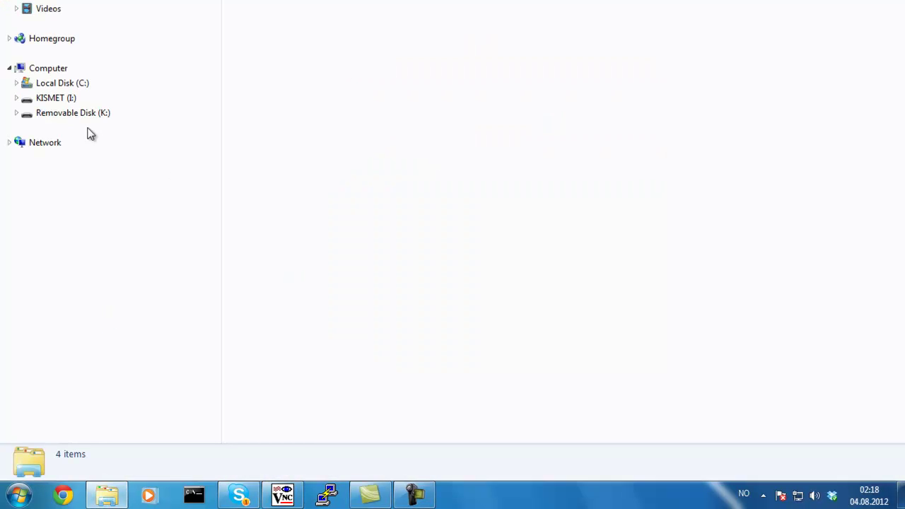
click(74, 117)
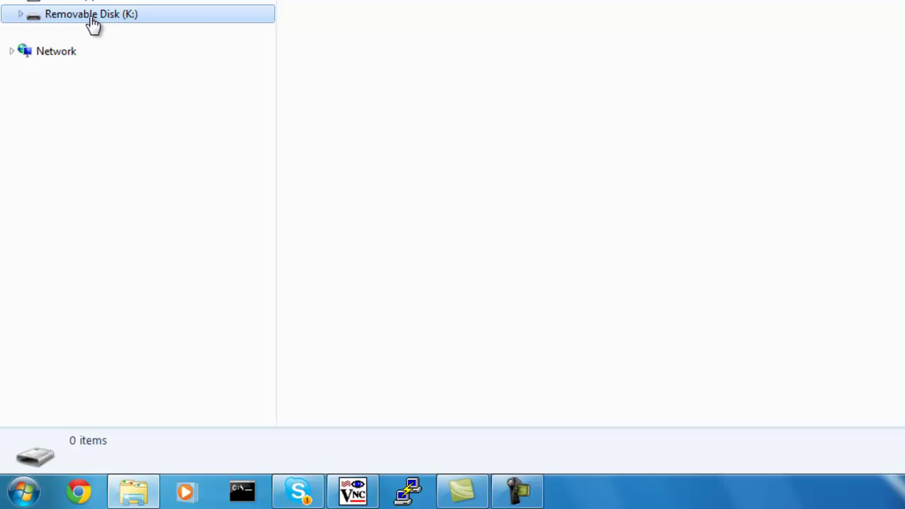
right_click(94, 23)
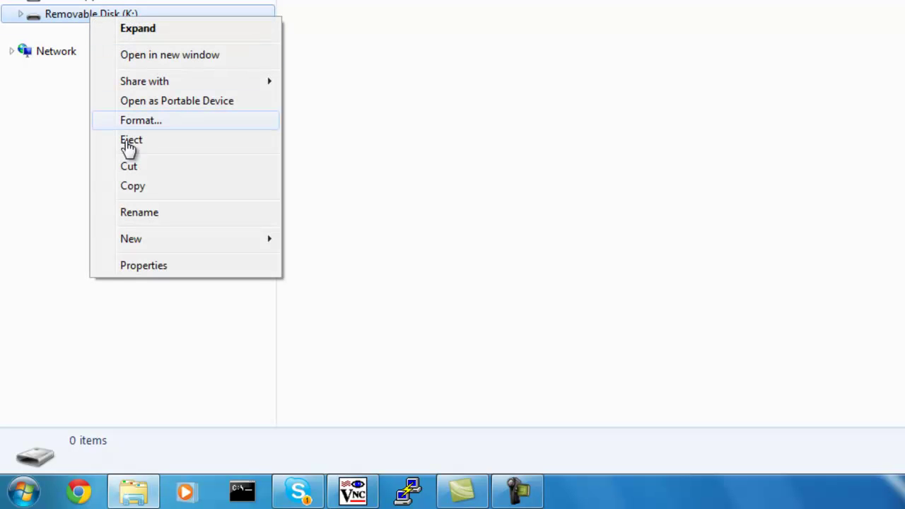
click(137, 142)
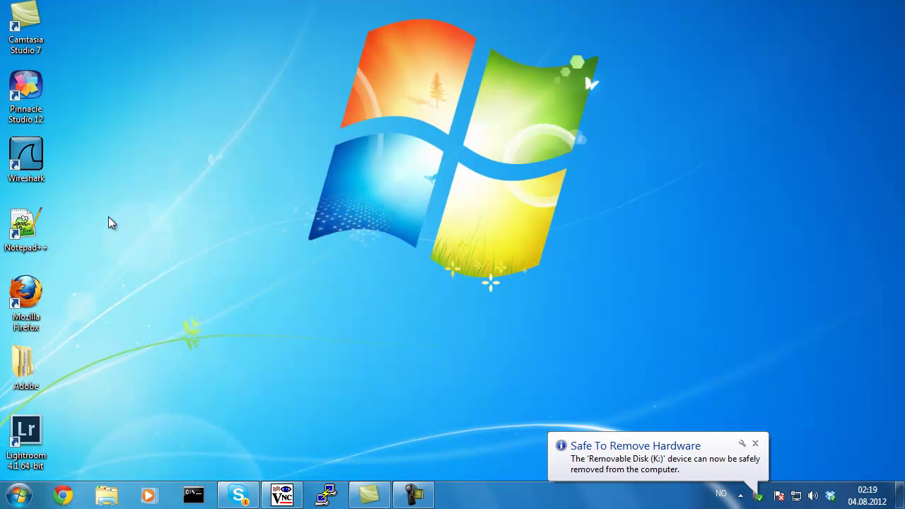
- Switch to the VNC session of the Ubuntu machine and unlock it with the account password
click(283, 499)
text(********)
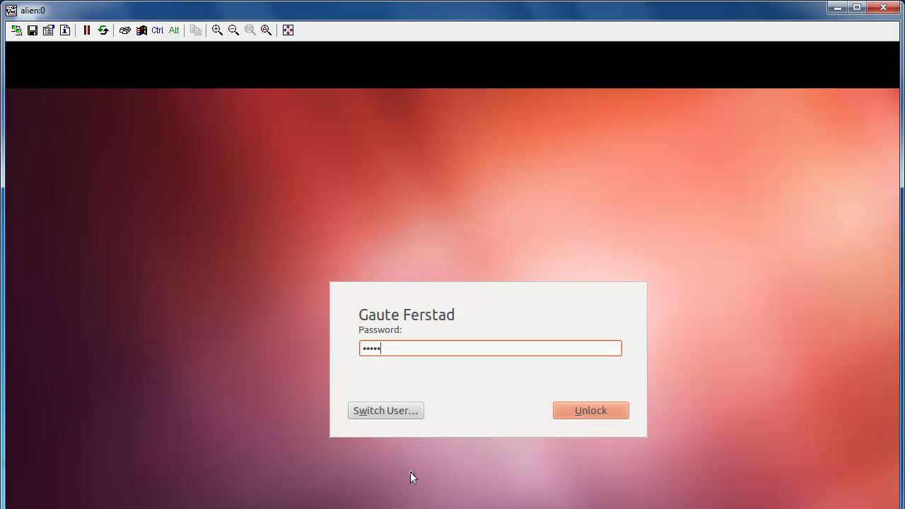
key(Return)
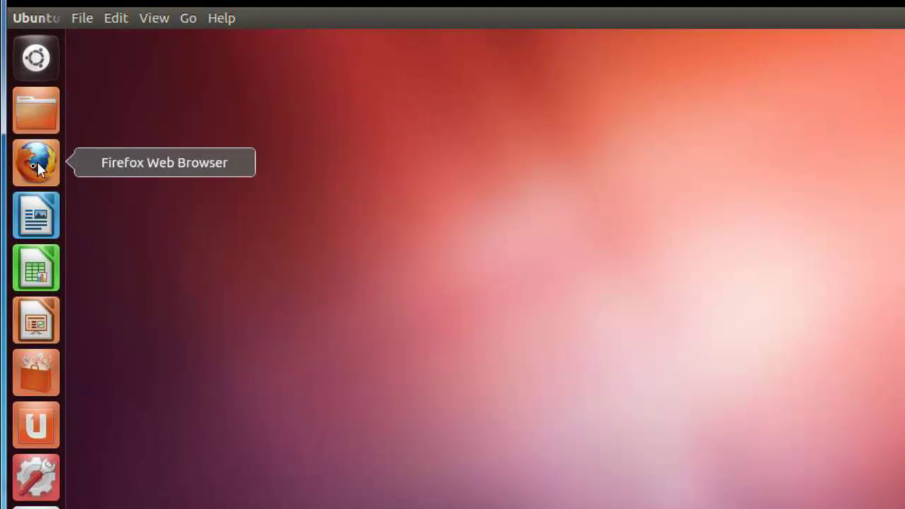
click(32, 165)
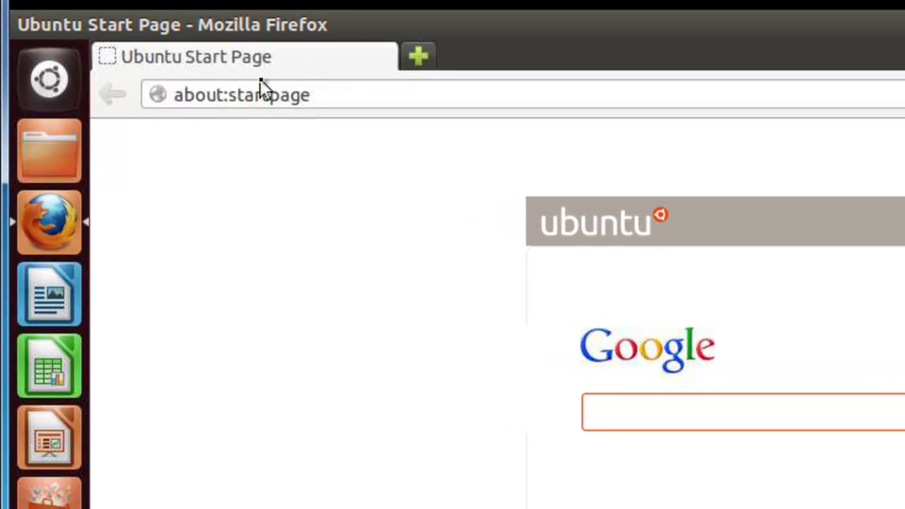
click(270, 97)
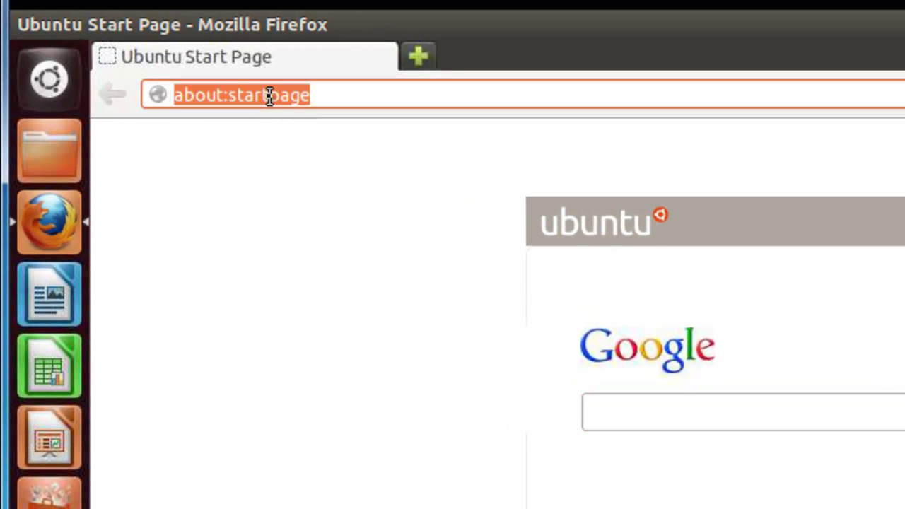
text(www.)
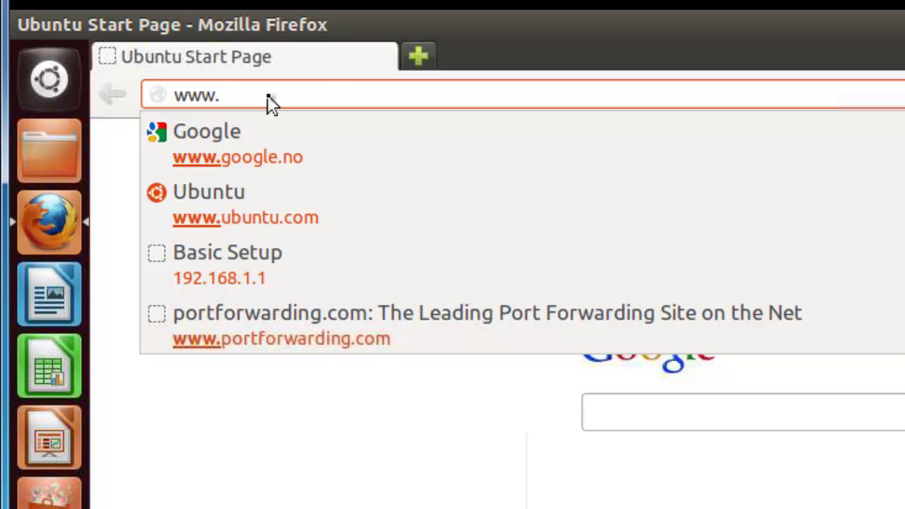
text(ubuntu)
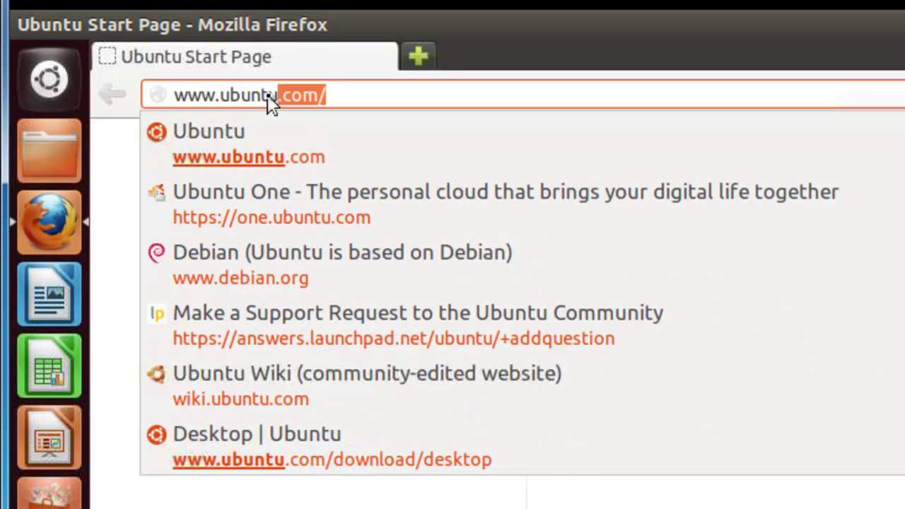
text(.com)
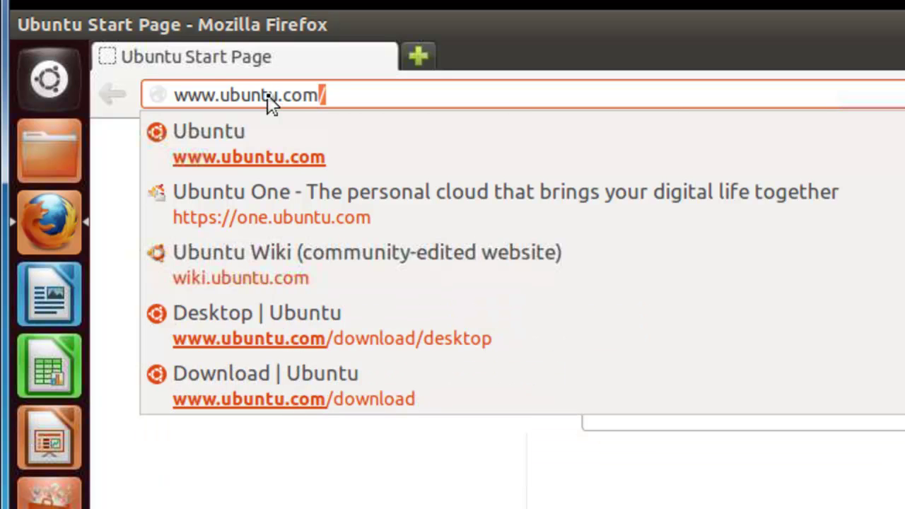
key(Return)
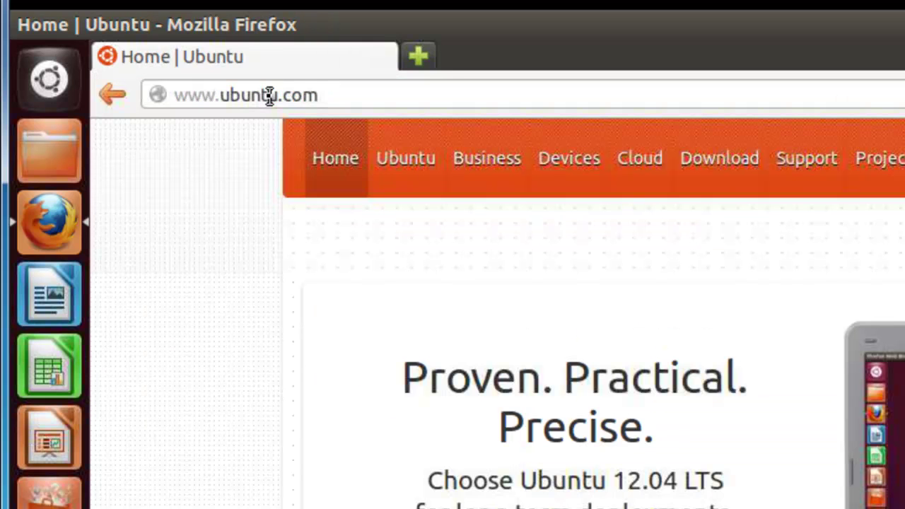
- Download the 32 bit Ubuntu Desktop 12.04 LTS image and save the file ubuntu-12.04-desktop-i386.iso
click(722, 170)
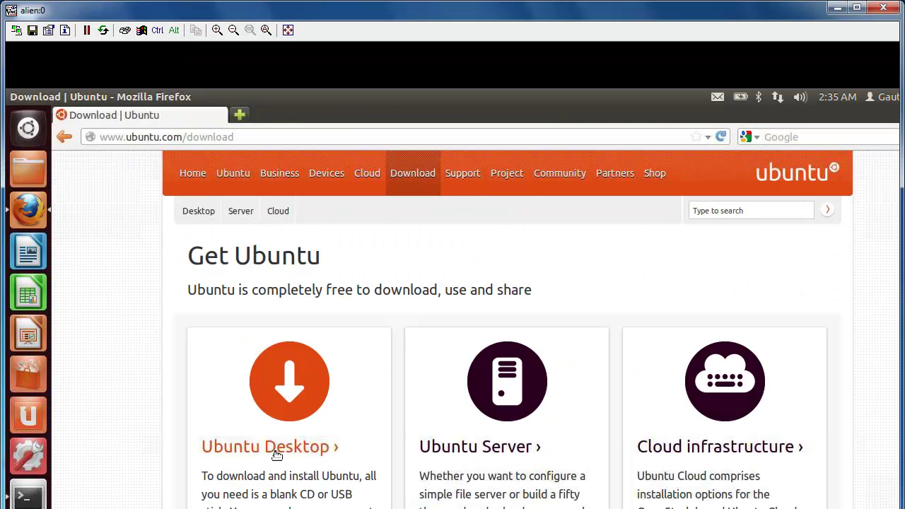
click(277, 452)
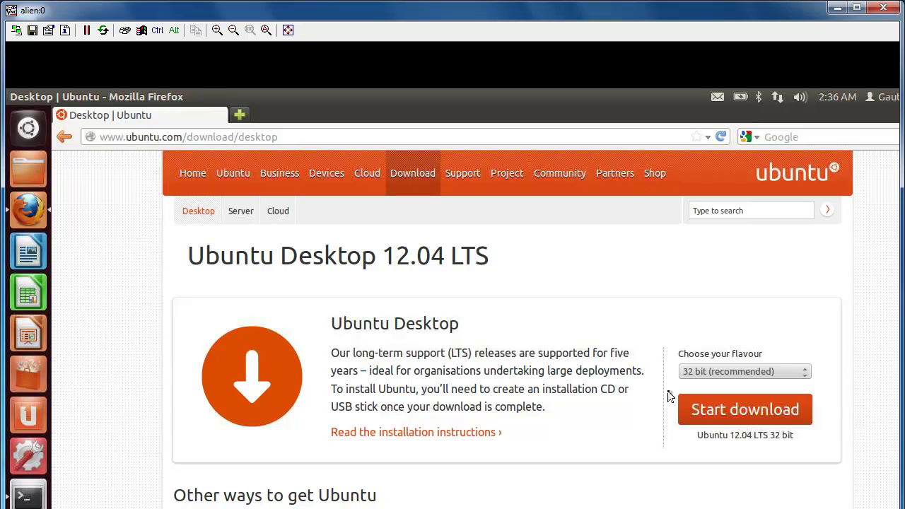
click(754, 415)
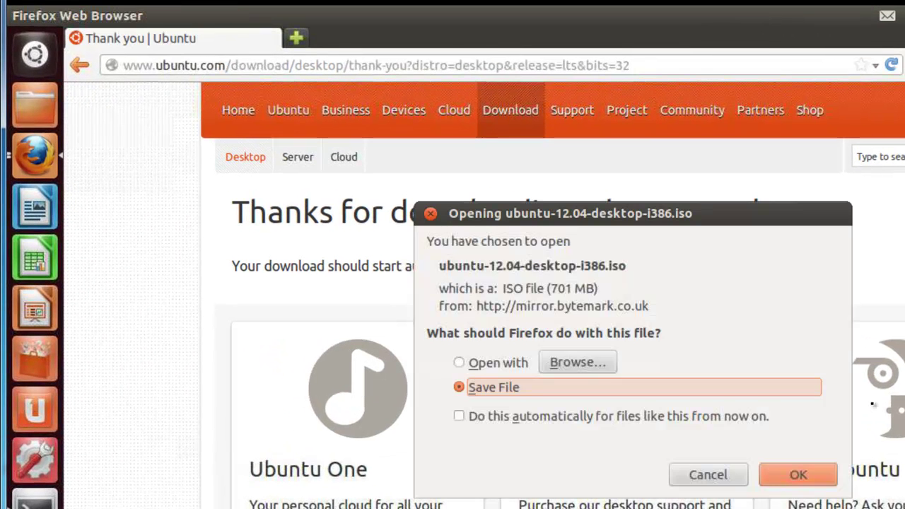
click(795, 480)
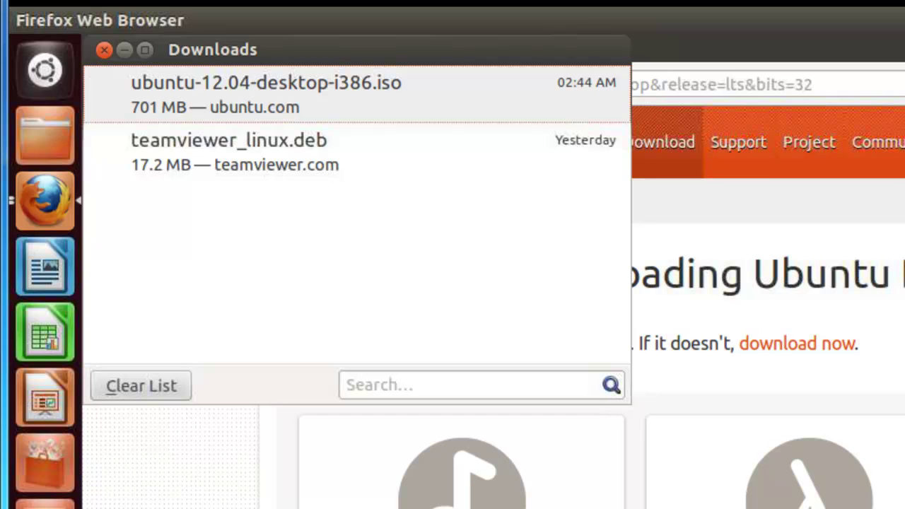
- Close the download list and the Firefox browser
click(103, 52)
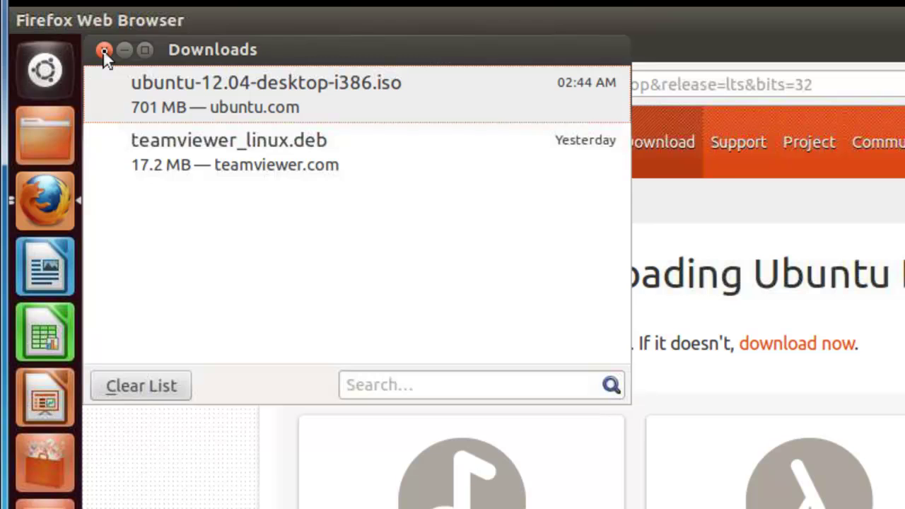
click(103, 52)
mouse_move(75, 10)
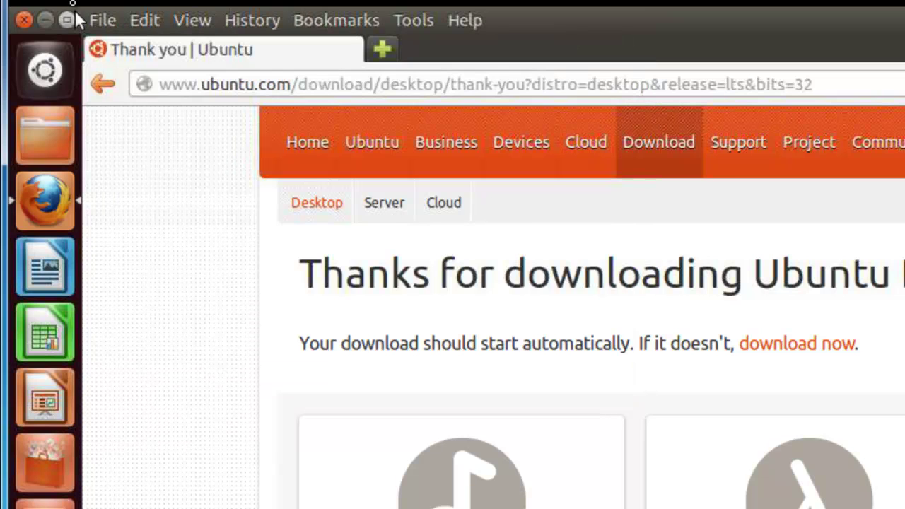
click(23, 21)
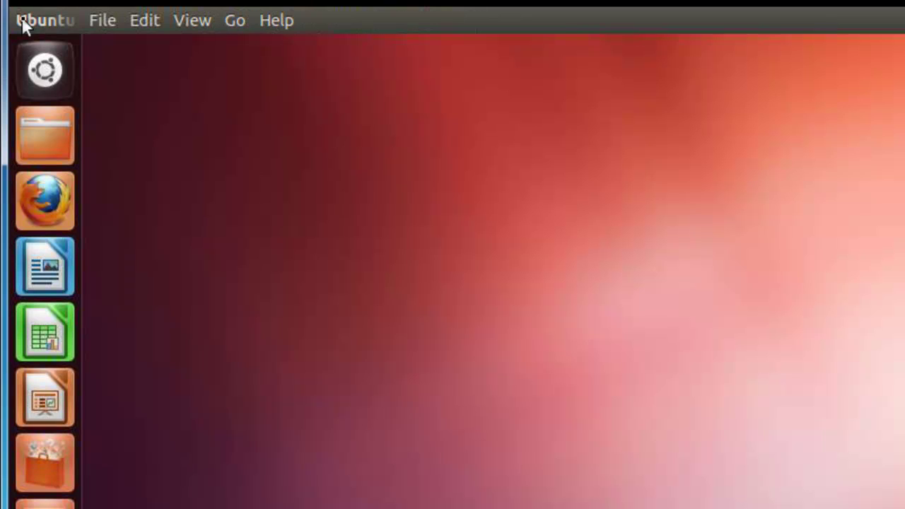
- Look in the home folder's Downloads for the Ubuntu ISO file, and close the file manager window
click(51, 136)
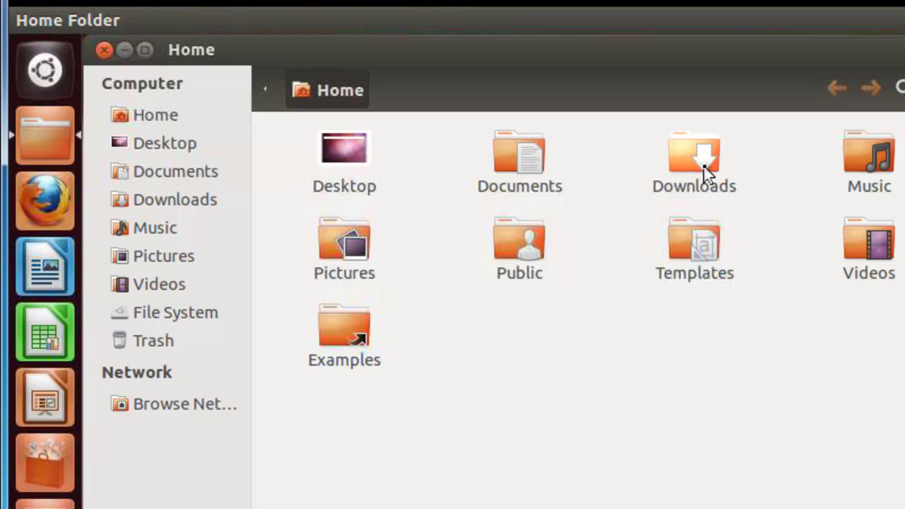
double_click(703, 167)
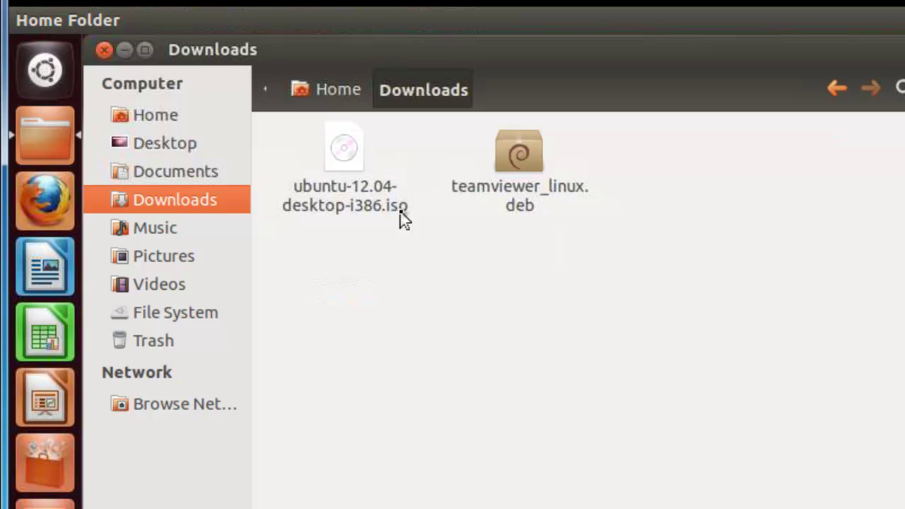
click(104, 49)
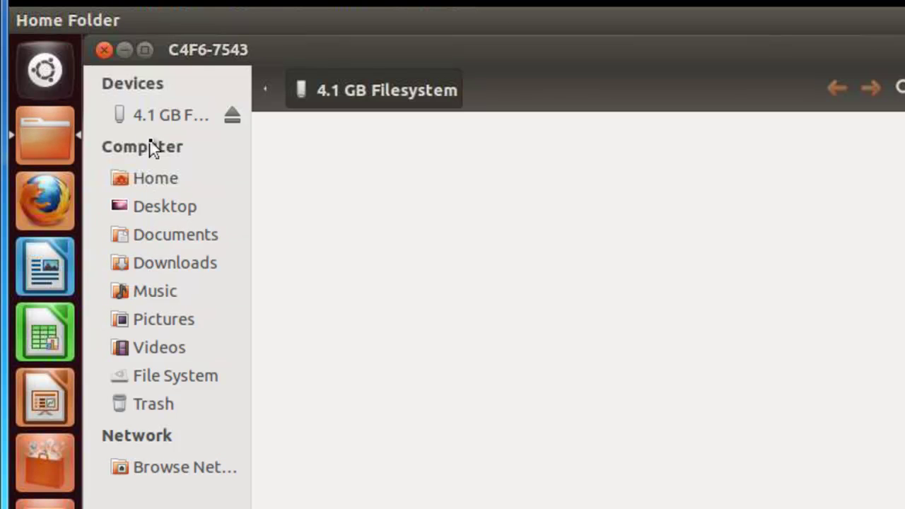
- Search the installed applications for "startup" and open Startup Disk Creator
click(55, 72)
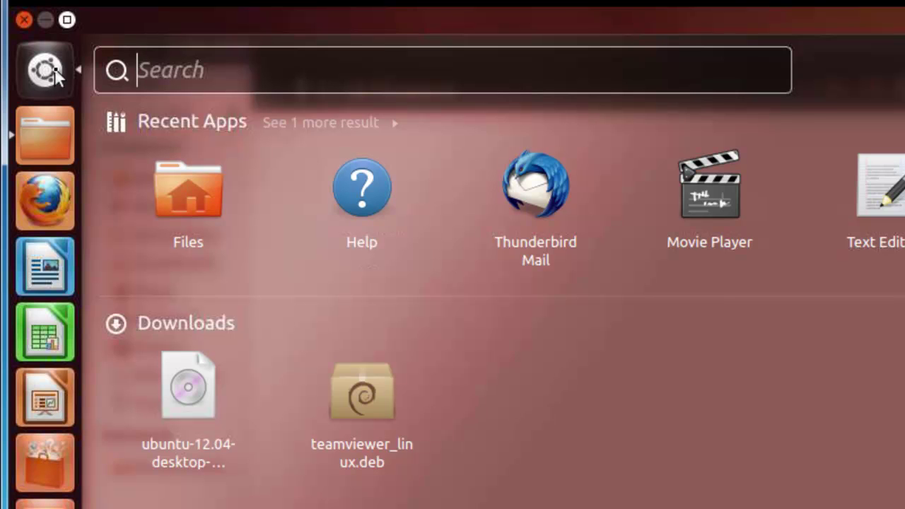
text(startu)
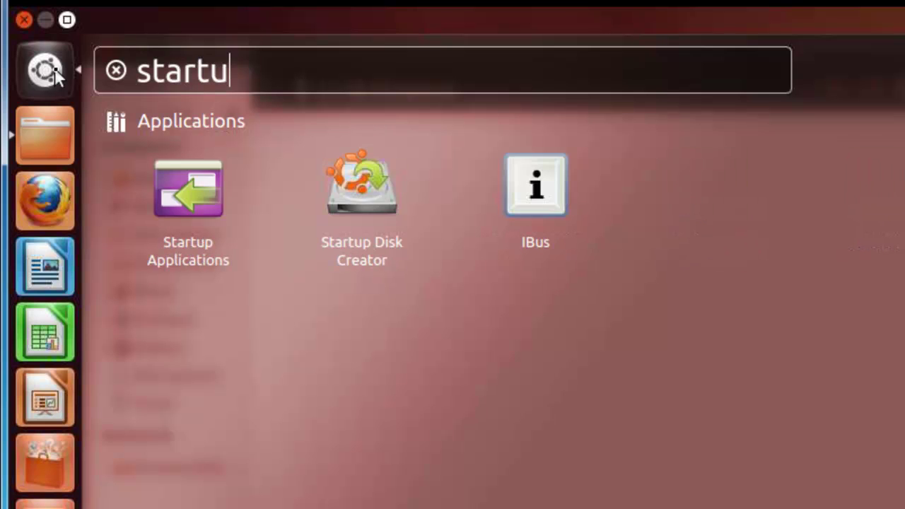
text(p)
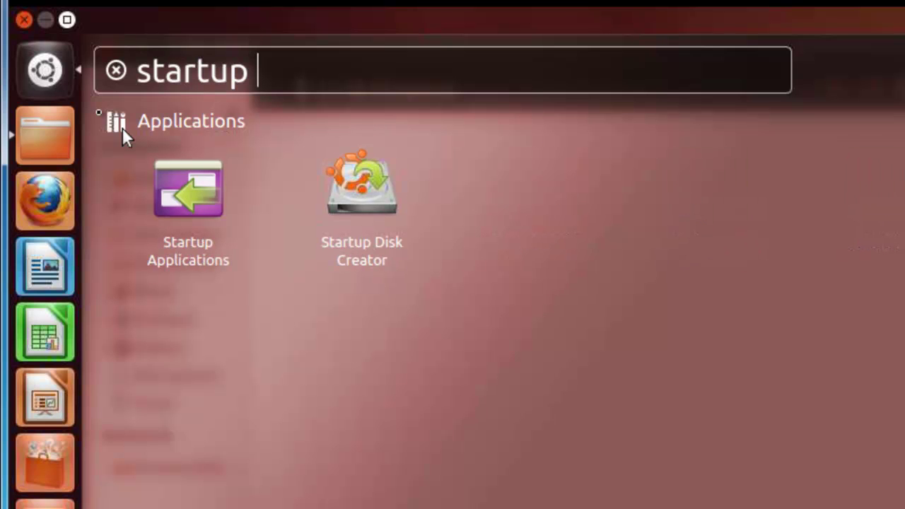
click(352, 182)
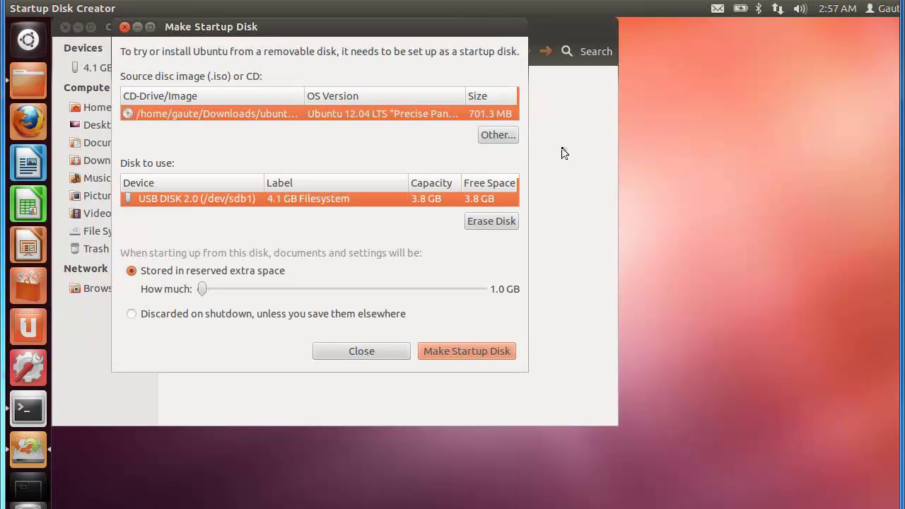
- Choose ubuntu-12.04-desktop-i386.iso from the Downloads folder as the source disc image
click(499, 137)
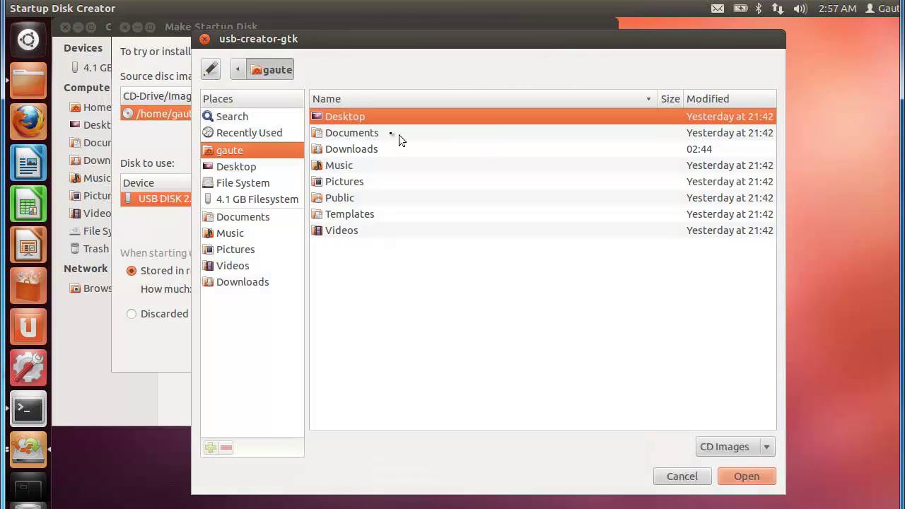
double_click(357, 150)
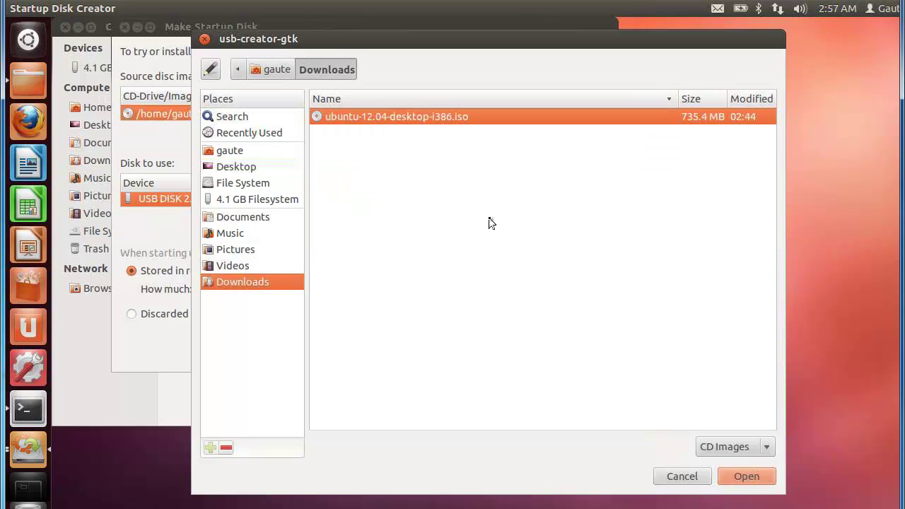
click(738, 477)
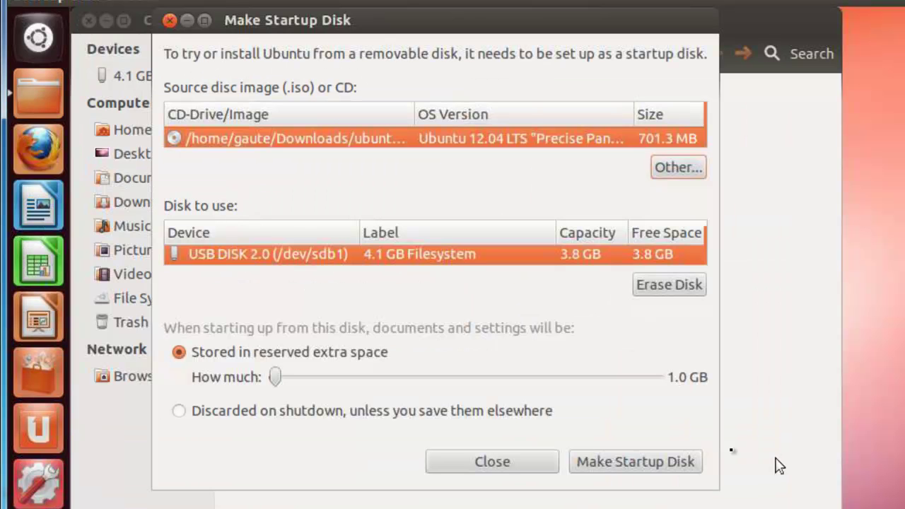
- Start making the startup disk on the USB stick and authorize the bootloader installation with the account password
click(656, 465)
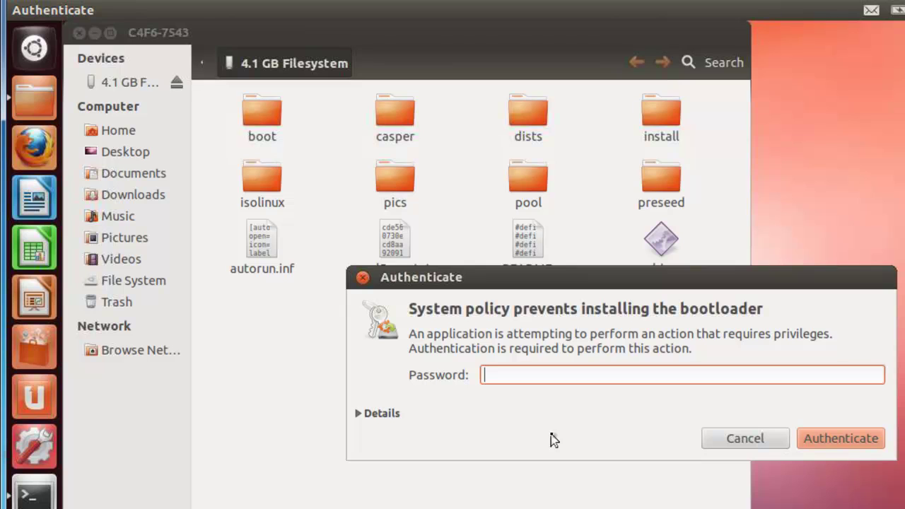
text(••••••••)
click(825, 440)
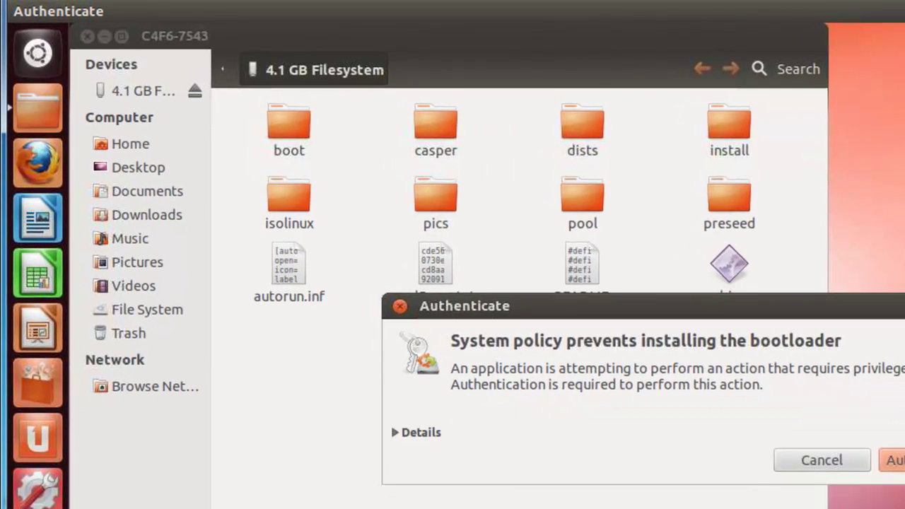